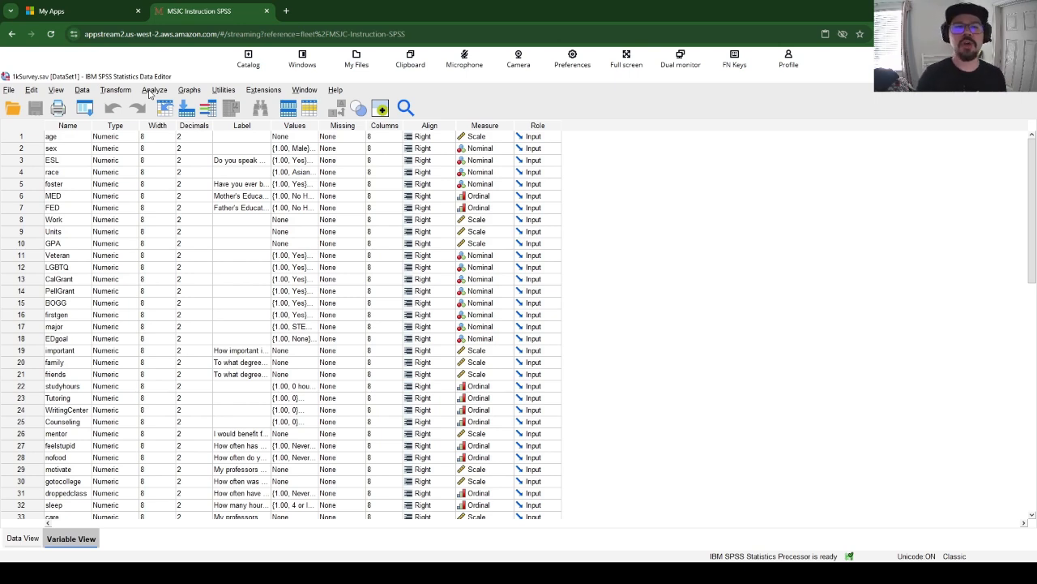
left_click(153, 90)
left_click(149, 94)
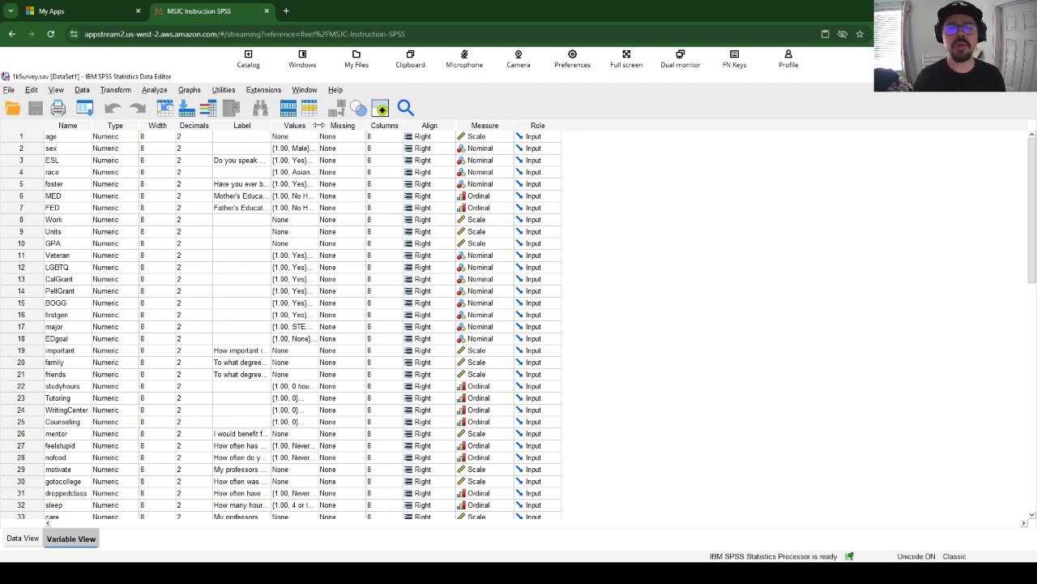
Widen the Values column in the variable list and select the whole column
left_click_drag(319, 127, 396, 128)
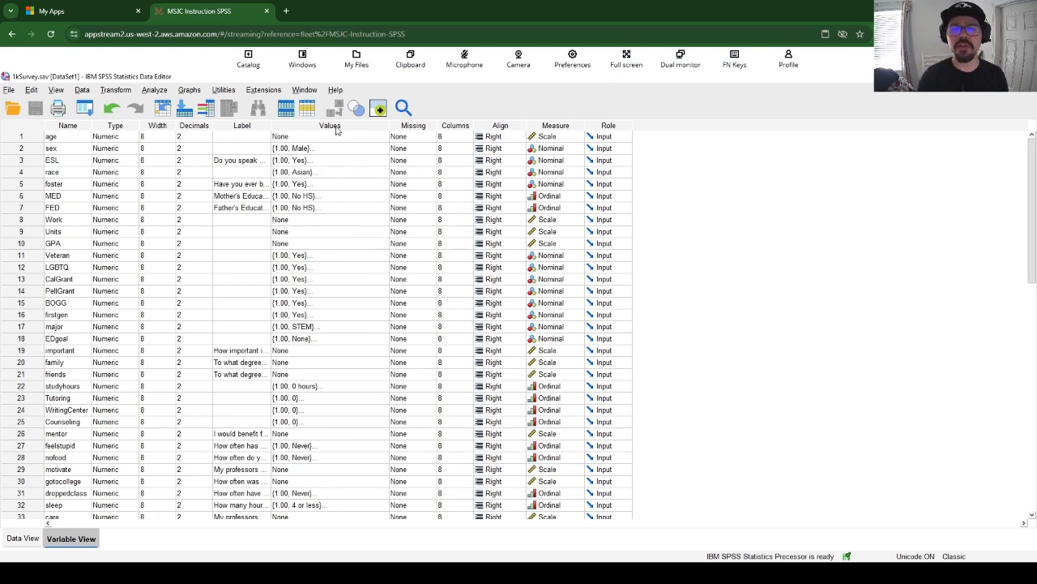
left_click(338, 126)
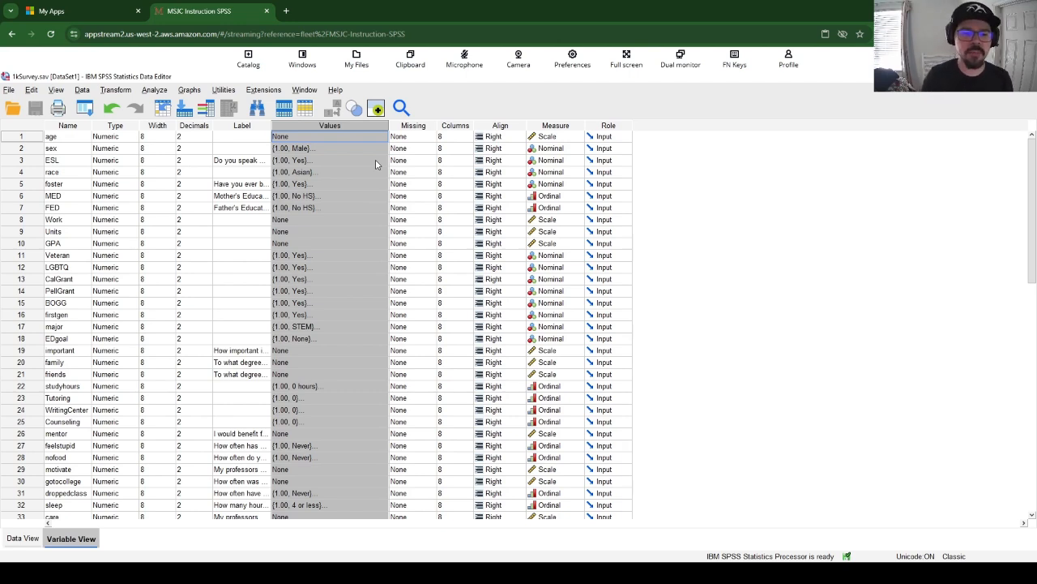
Inspect the value labels defined for the studyhours variable and close them without changes
left_click(347, 387)
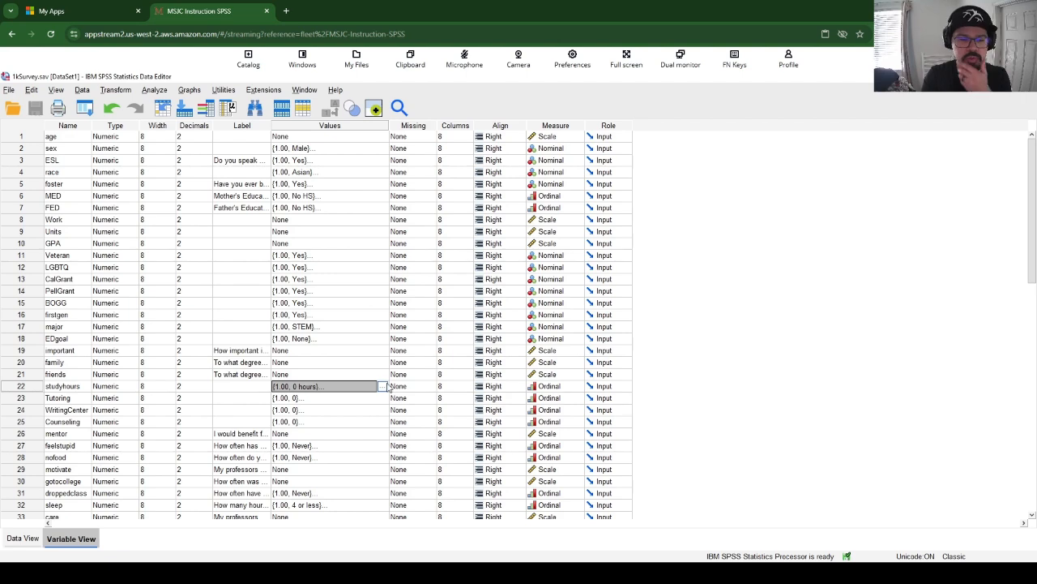
left_click(35, 387)
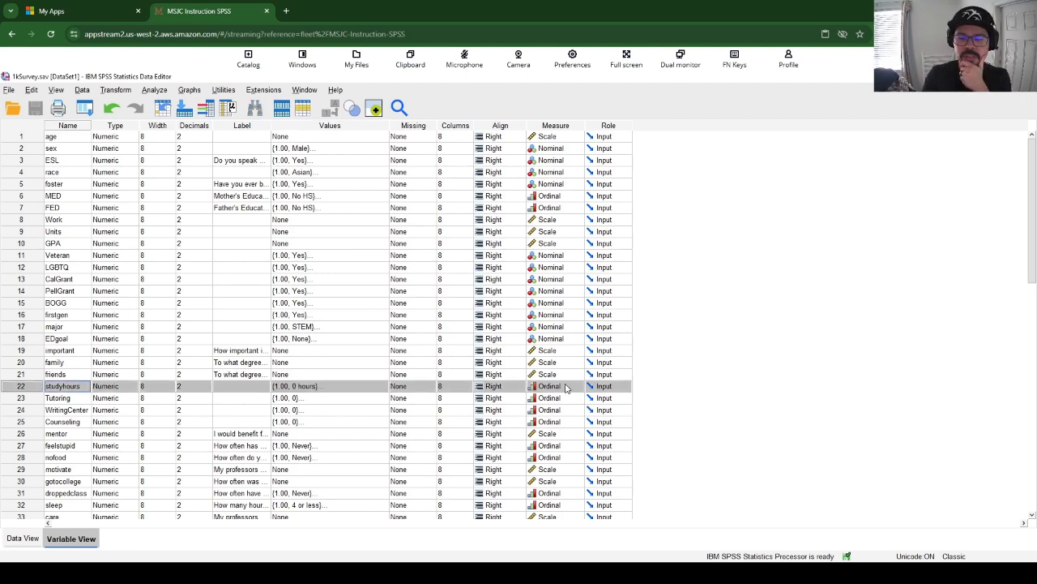
left_click(377, 389)
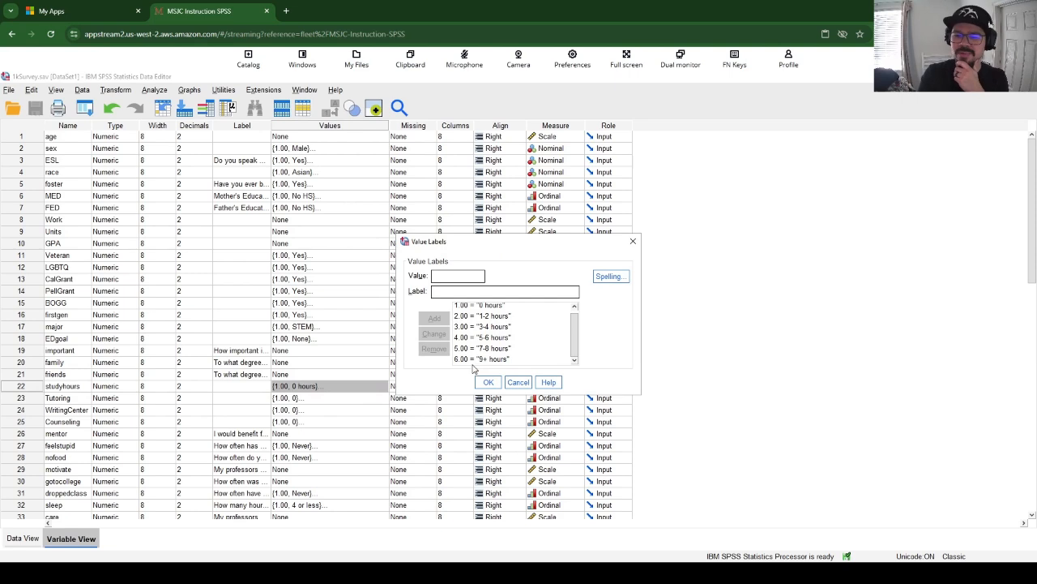
left_click(519, 383)
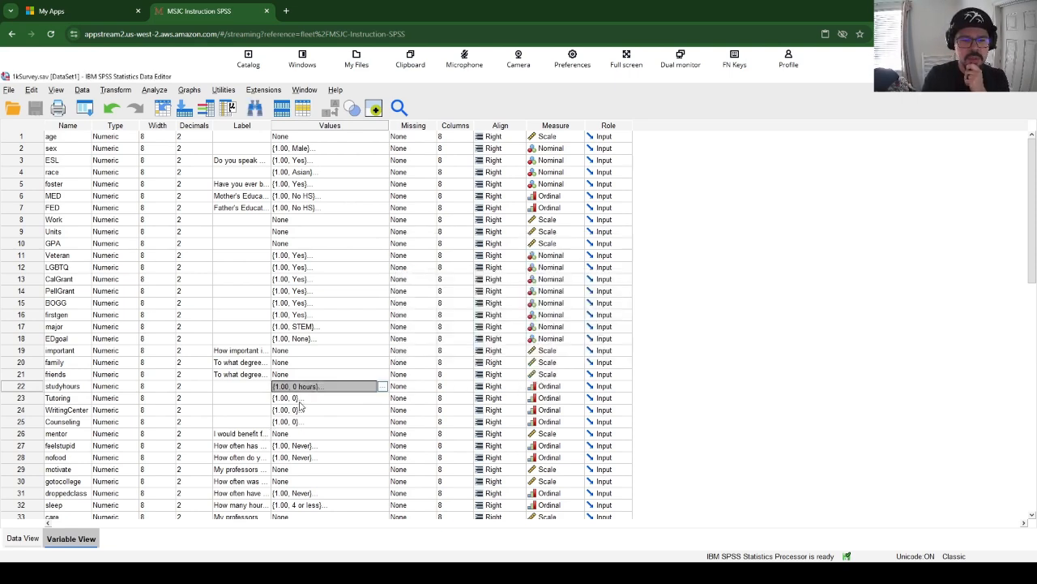
Inspect the value labels defined for the MED variable and close them without changes
left_click(334, 196)
left_click(383, 197)
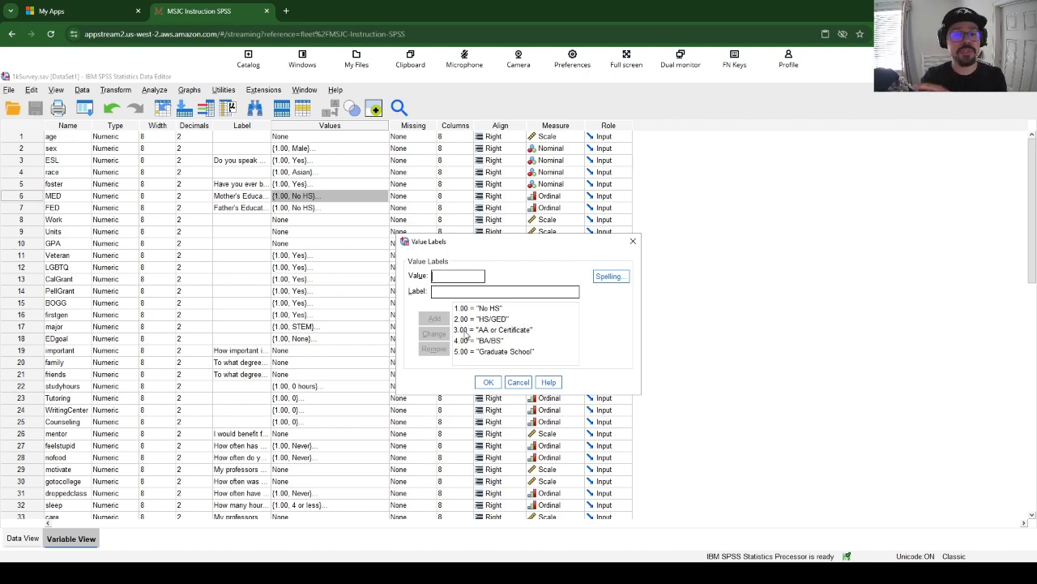
left_click(517, 382)
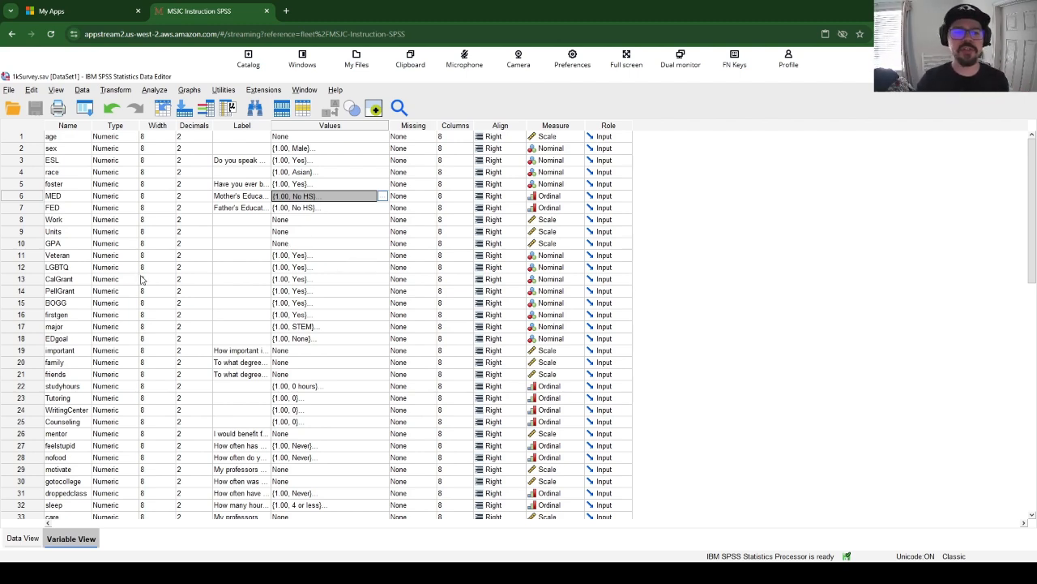
Check the Values entry of the GPA variable and select its entire row
left_click(311, 244)
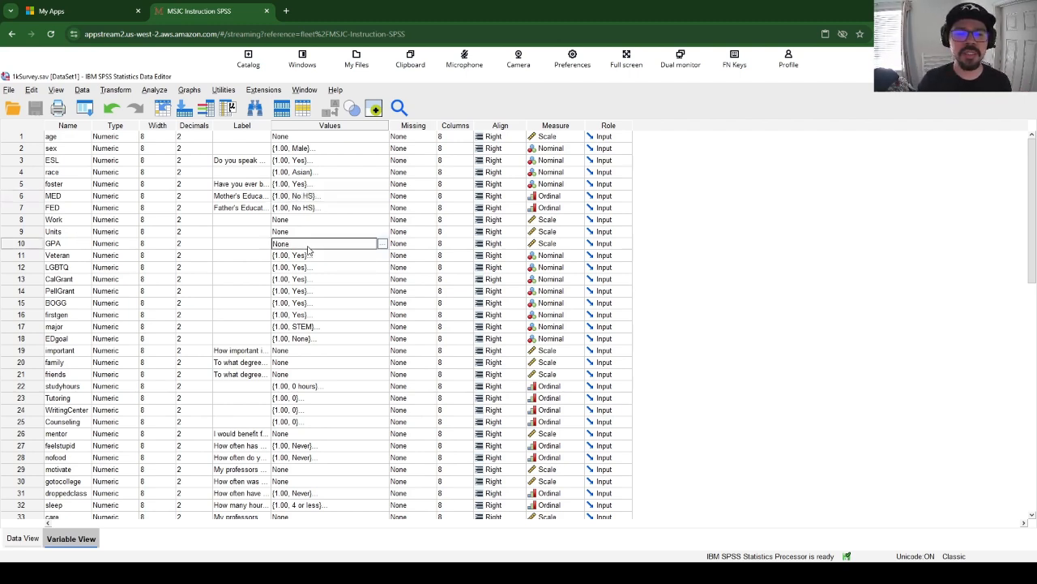
left_click(26, 245)
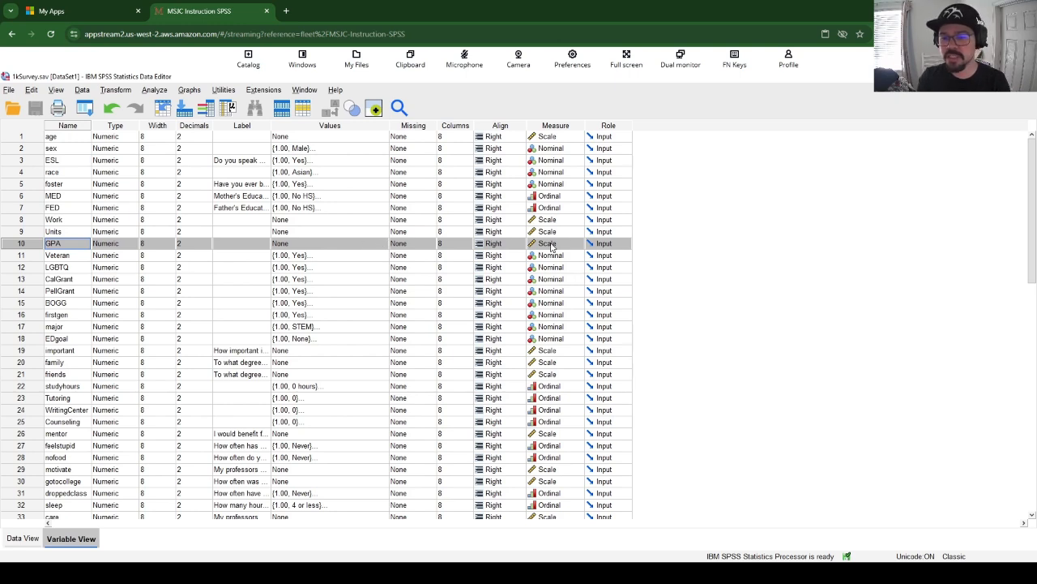
left_click(155, 91)
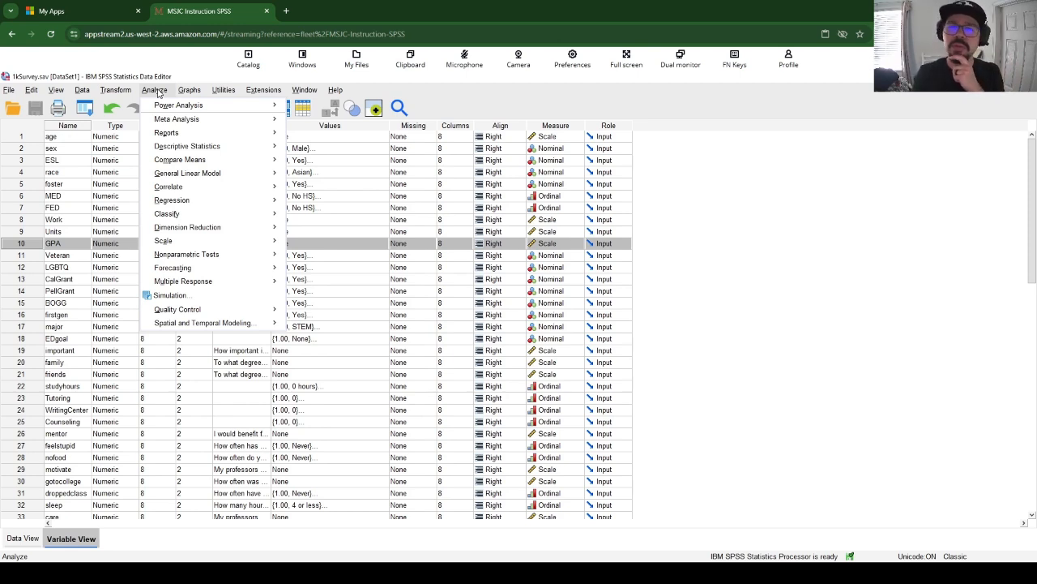
mouse_move(177, 149)
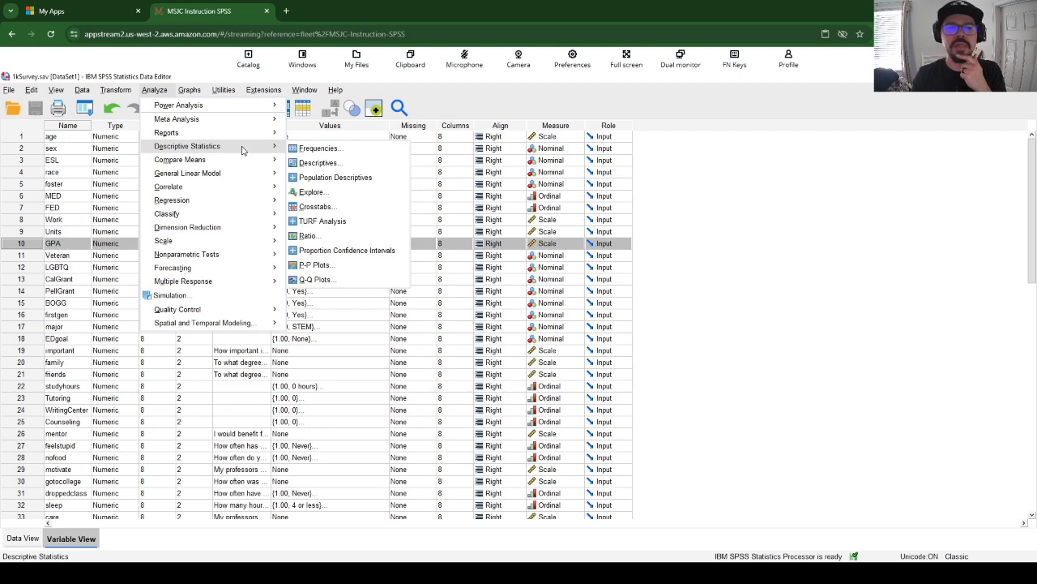
left_click(155, 92)
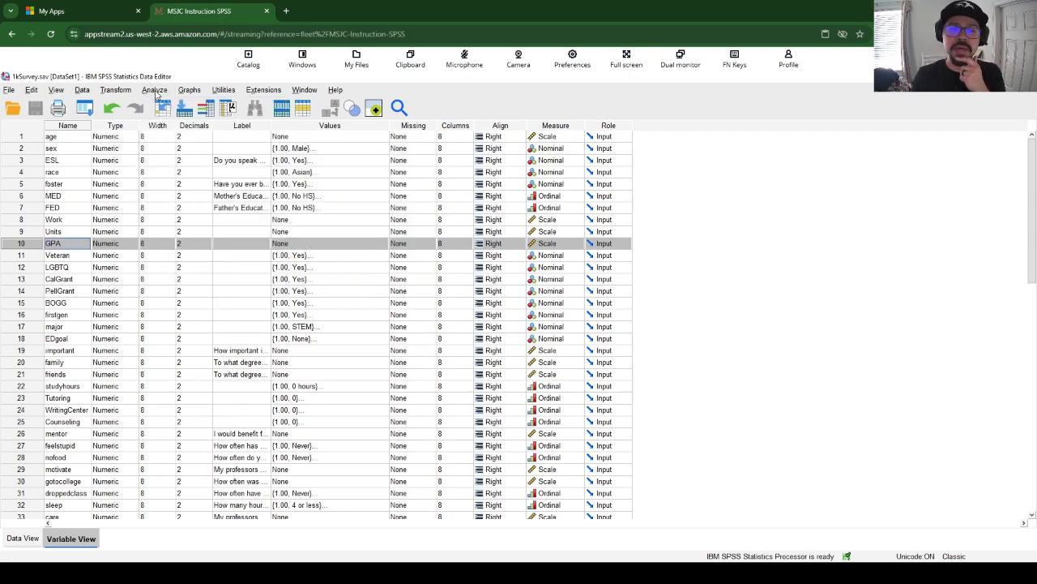
Set up a Frequencies analysis with Mother's Education Level and GPA as its variables
left_click(156, 92)
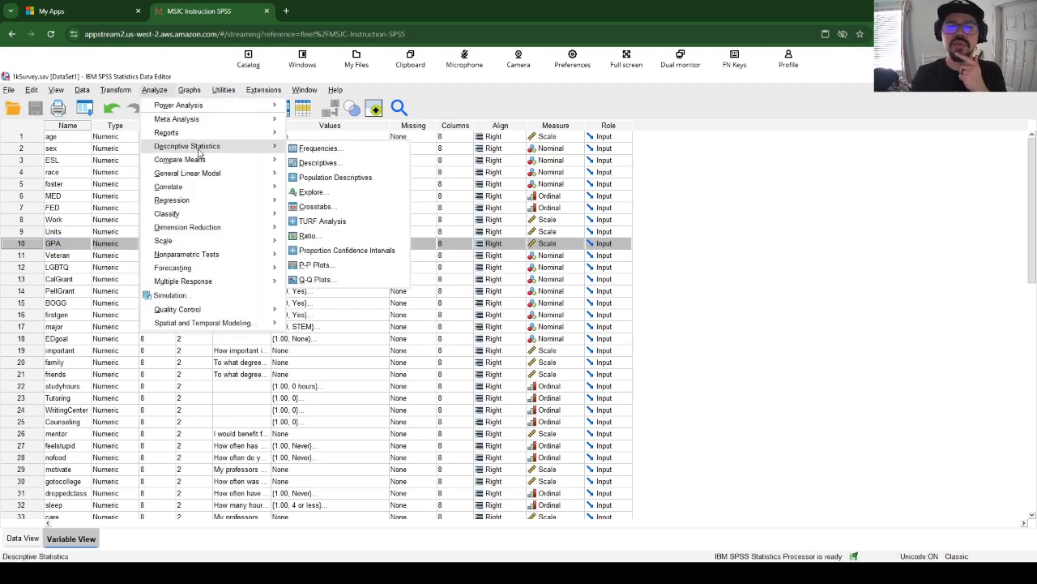
left_click(310, 152)
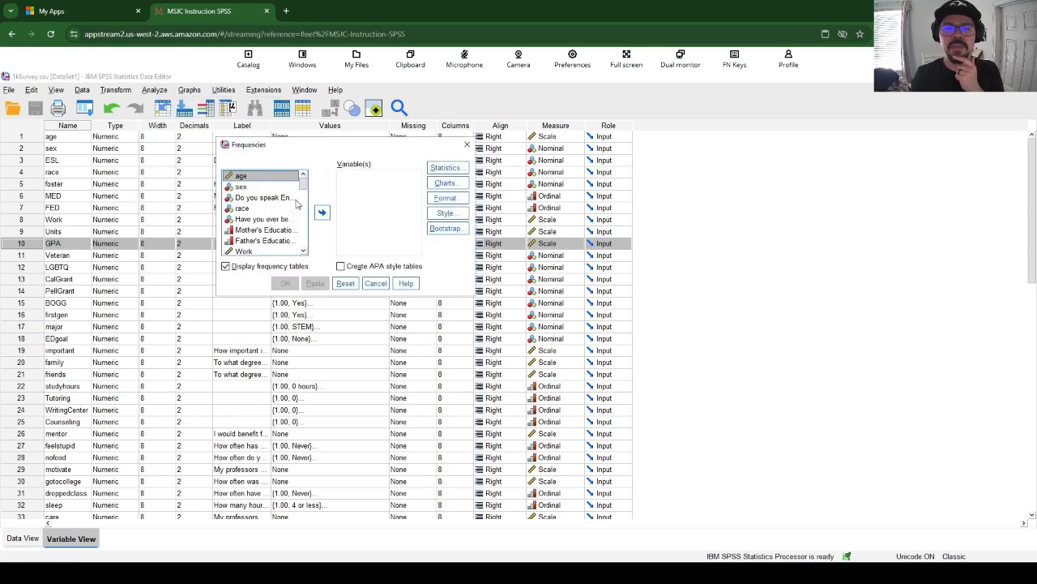
left_click(267, 231)
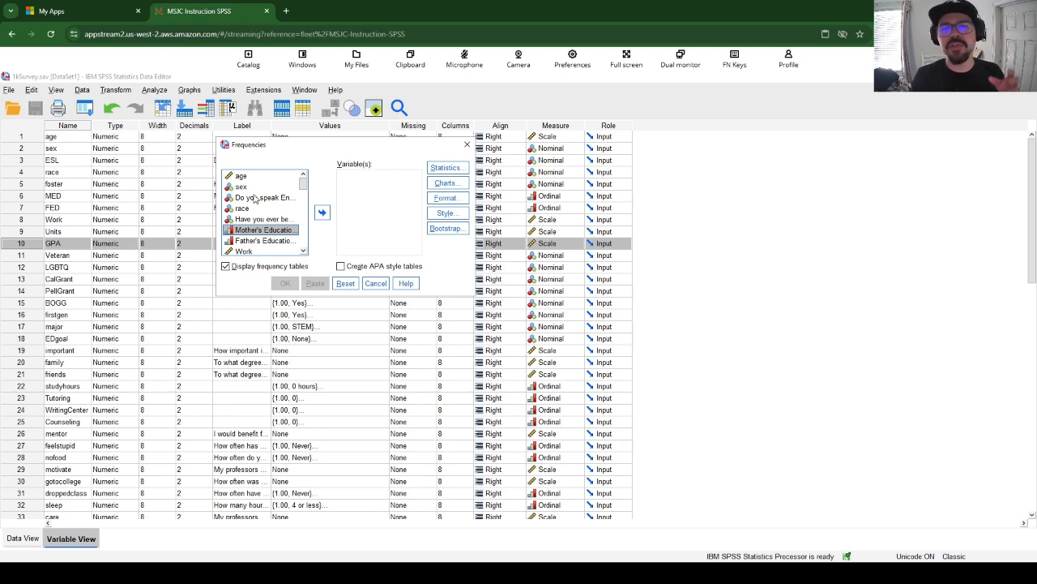
left_click(324, 214)
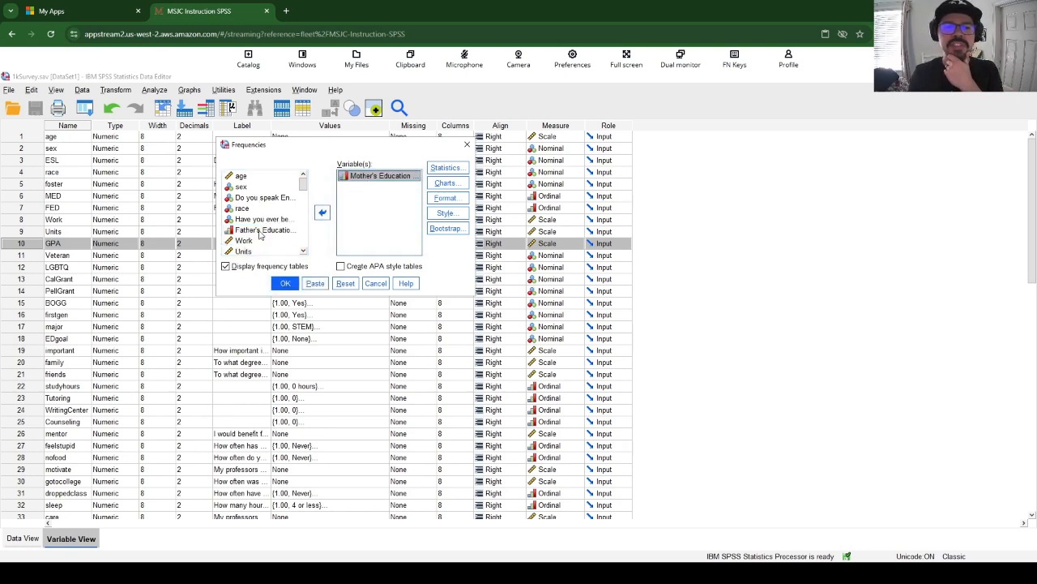
scroll(261, 232, "down", 1)
left_click(260, 230)
left_click(323, 214)
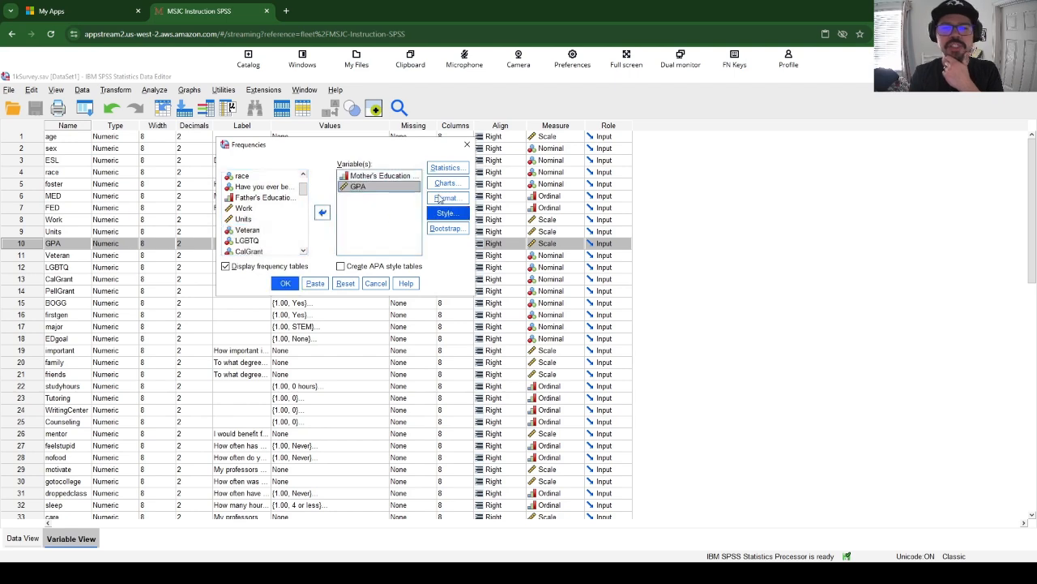
Request the mean, median and mode as central tendency statistics for the Frequencies analysis
left_click(448, 168)
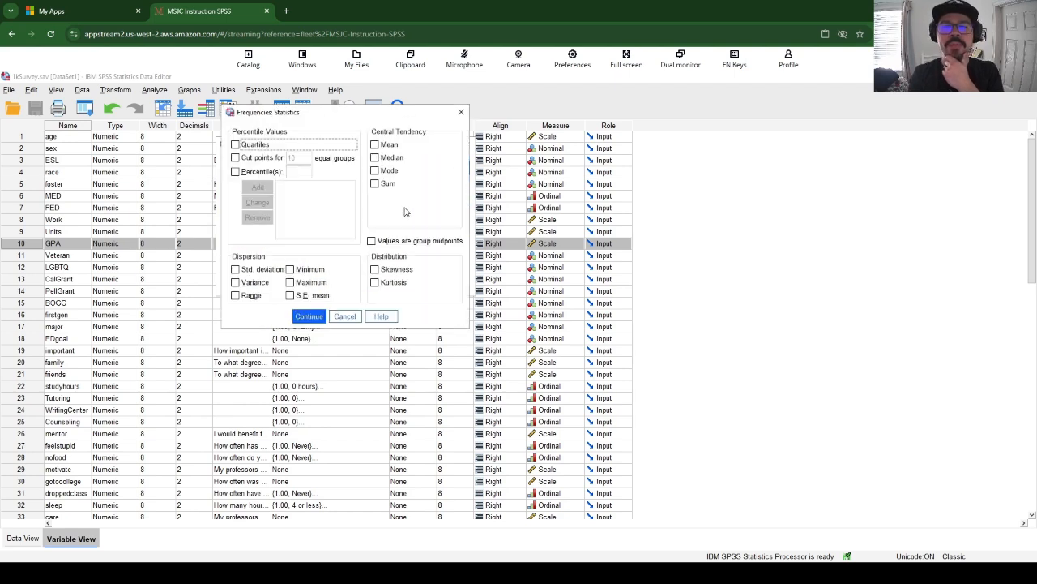
left_click(375, 145)
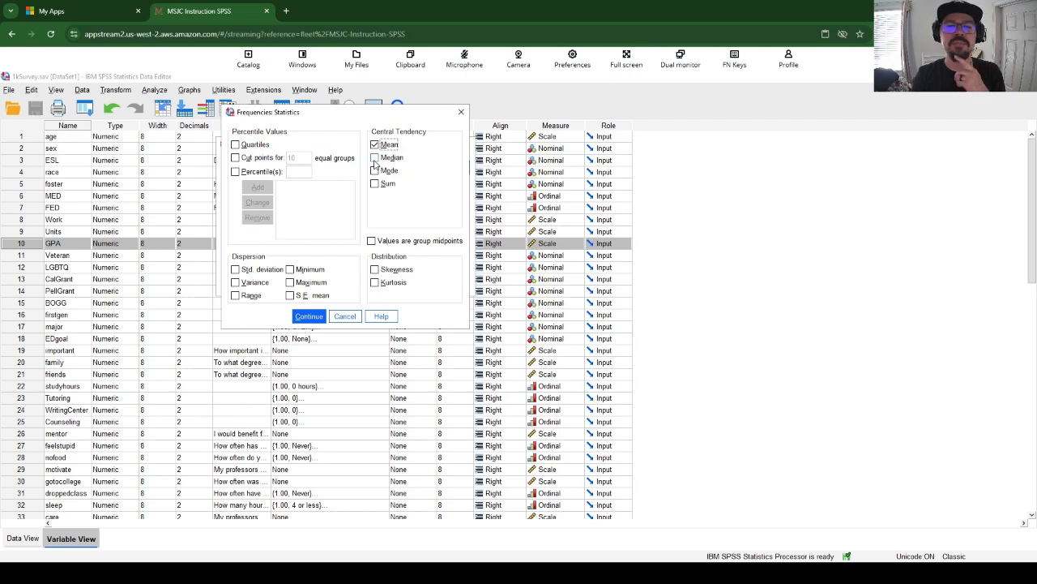
left_click(375, 158)
left_click(374, 170)
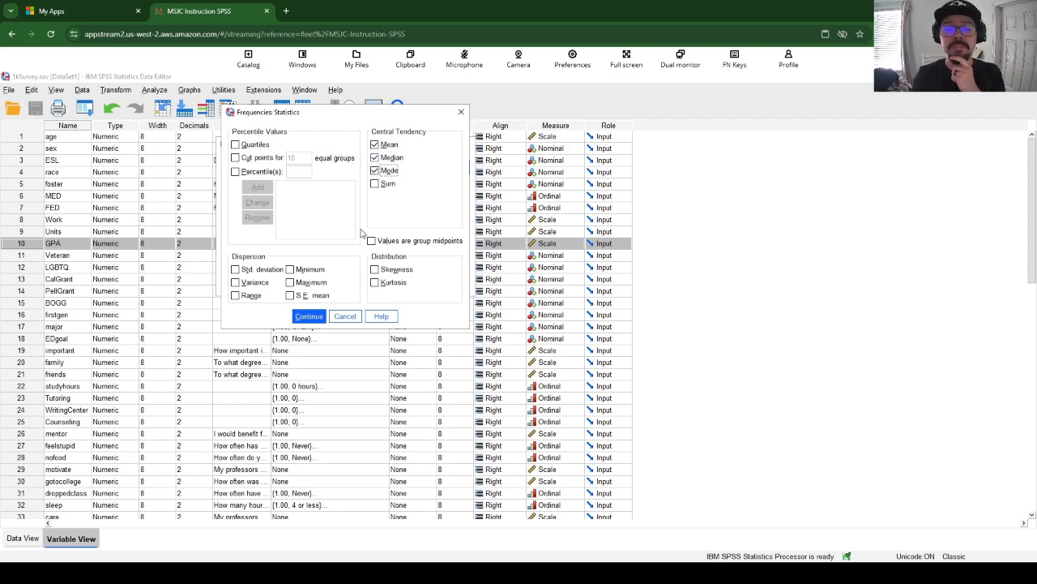
left_click(323, 316)
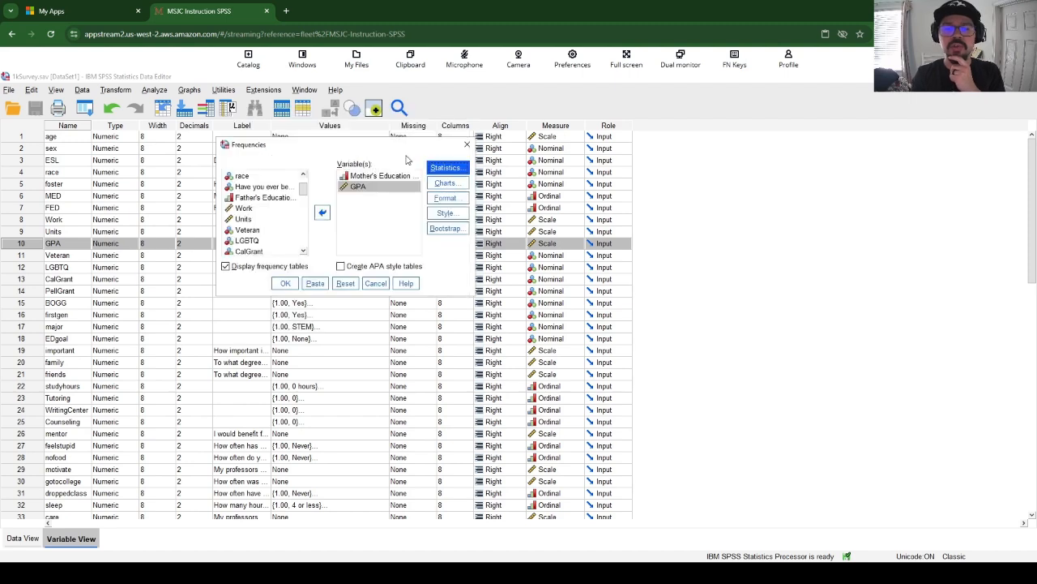
Add standard deviation and variance to the requested mean, median and mode, and run the Frequencies analysis
left_click(447, 171)
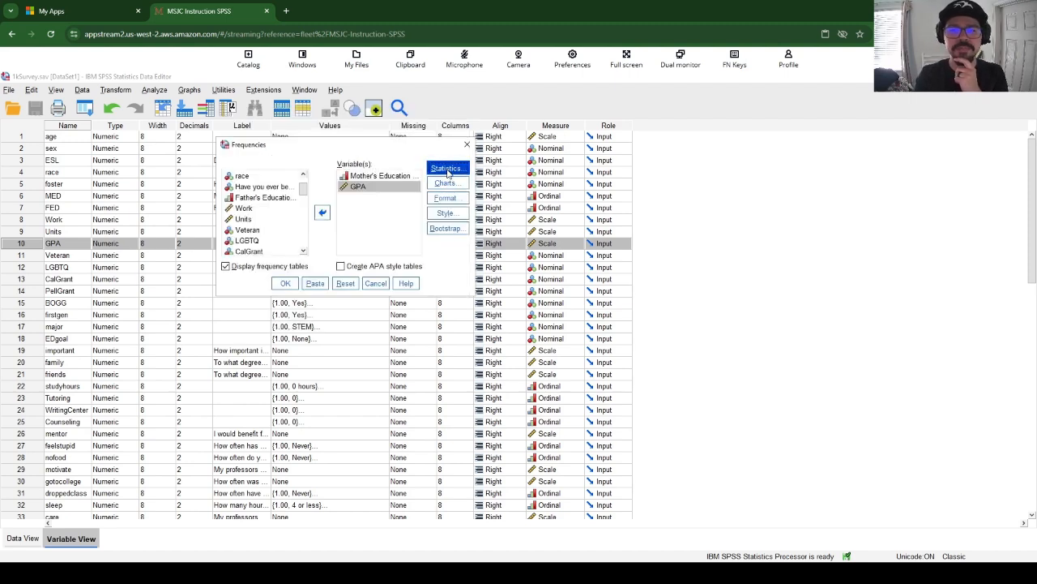
left_click(375, 145)
left_click(374, 157)
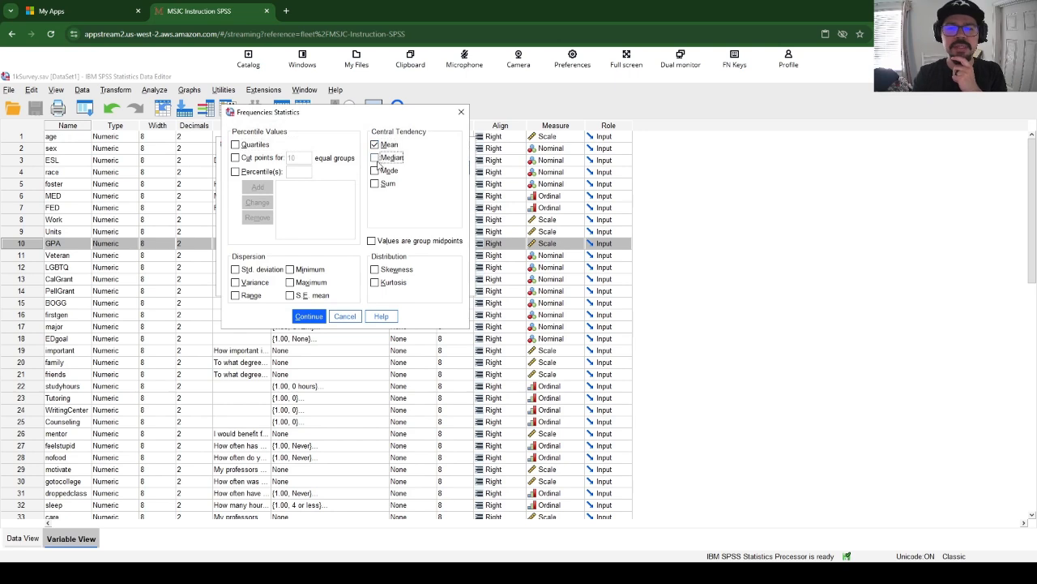
left_click(375, 171)
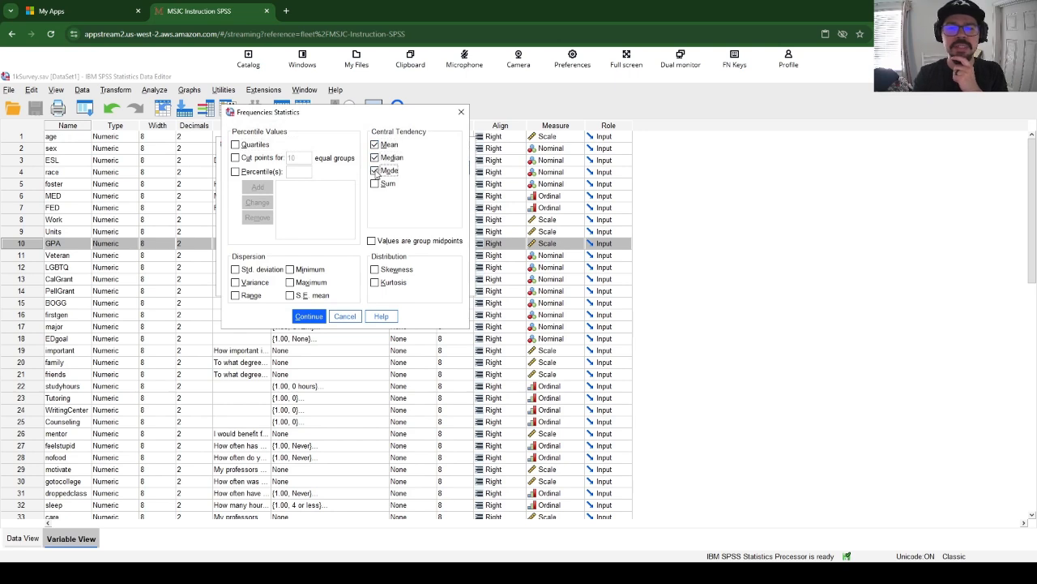
left_click(235, 270)
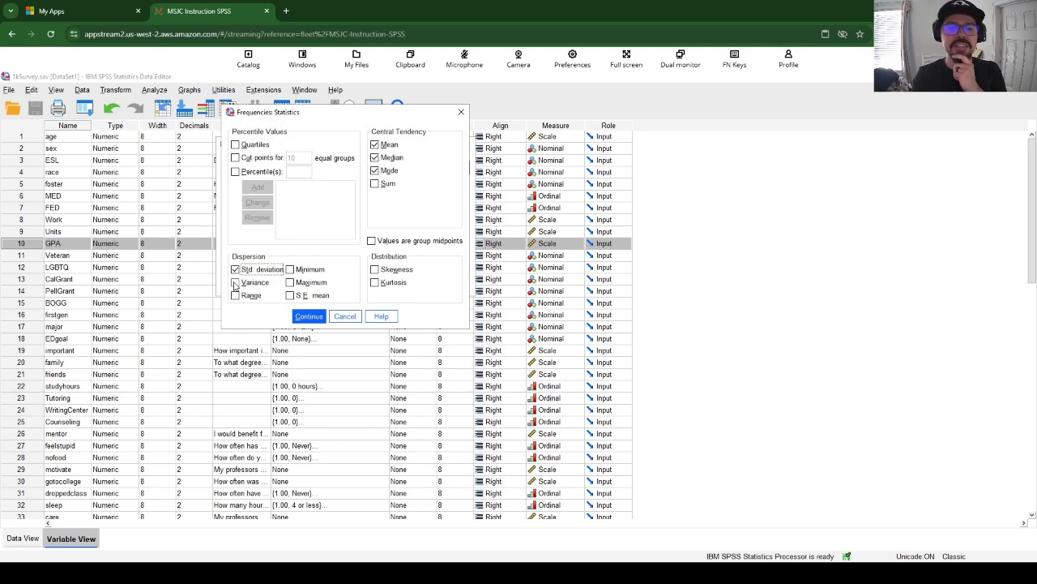
left_click(235, 282)
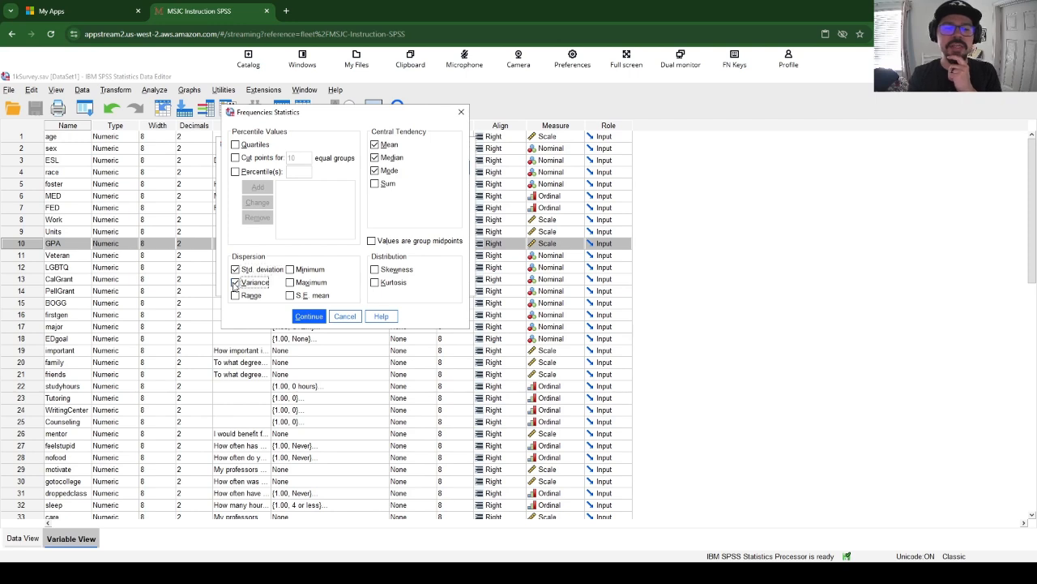
left_click(300, 315)
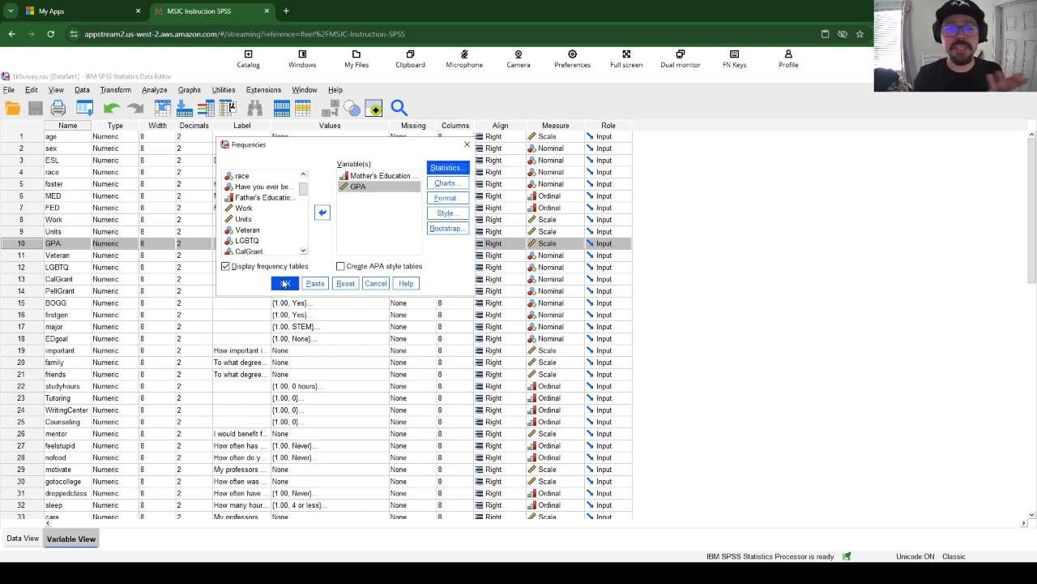
left_click(285, 283)
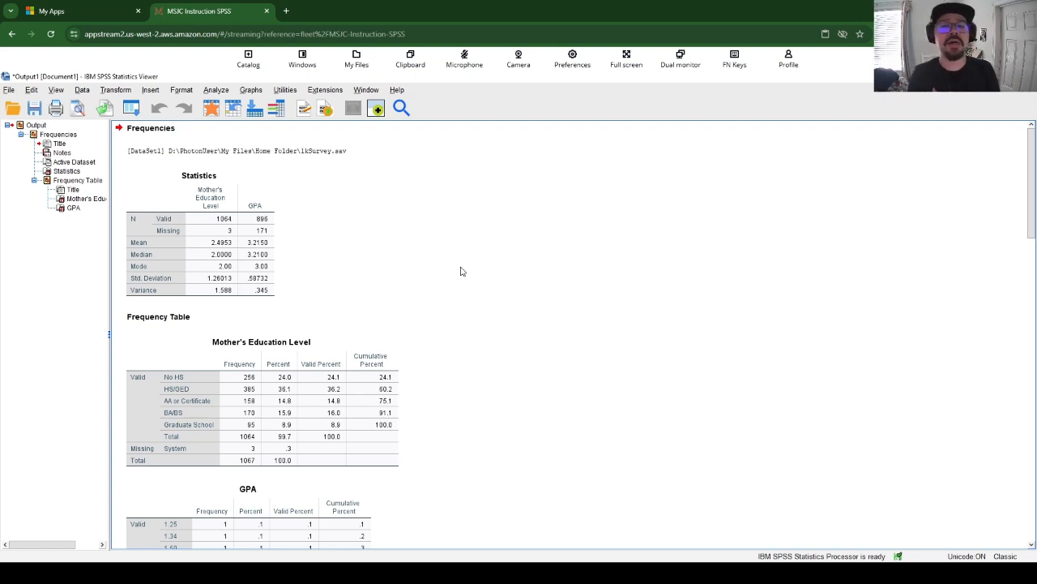
Examine the Statistics table and the frequency tables for Mother's Education Level and GPA in the output
left_click(267, 253)
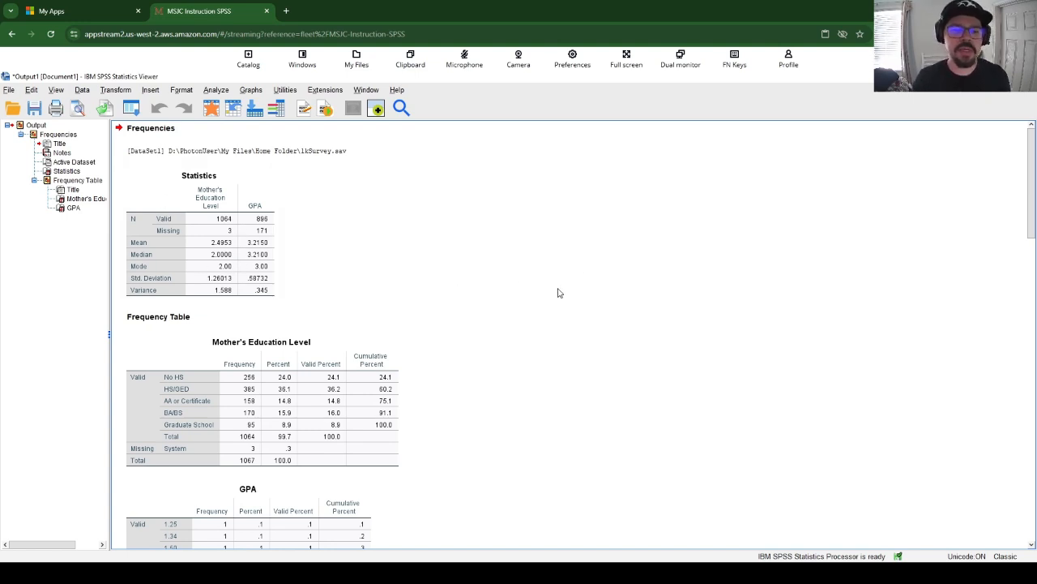
scroll(535, 311, "down", 3)
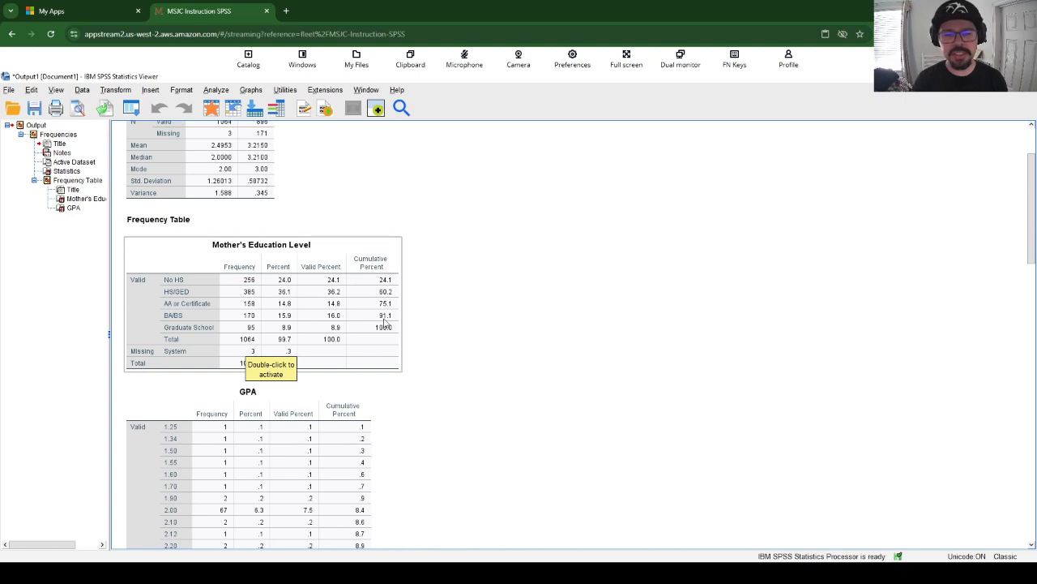
scroll(447, 301, "down", 4)
scroll(277, 316, "down", 4)
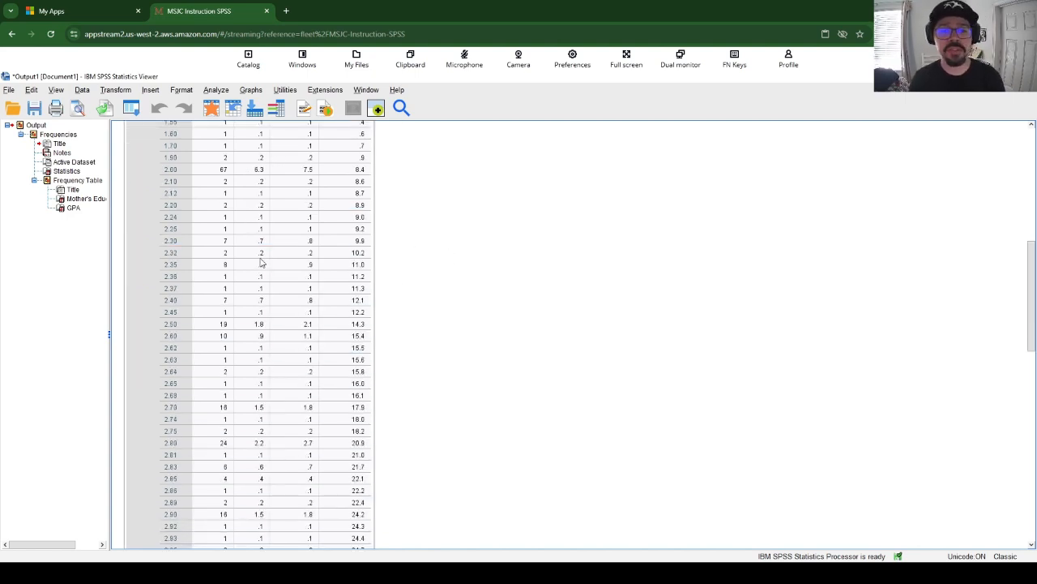
scroll(261, 237, "down", 7)
scroll(261, 235, "up", 10)
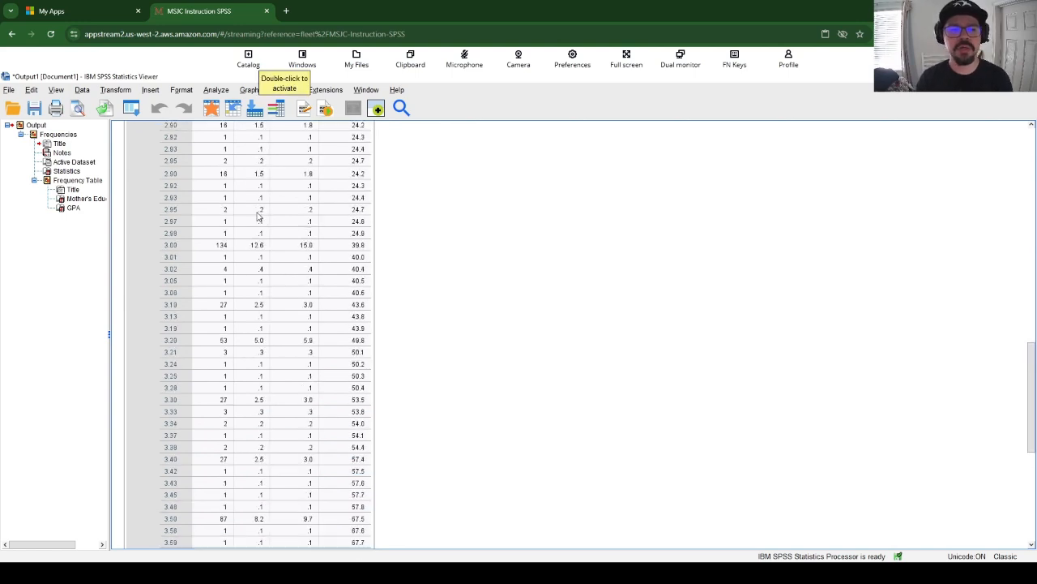
scroll(248, 253, "down", 12)
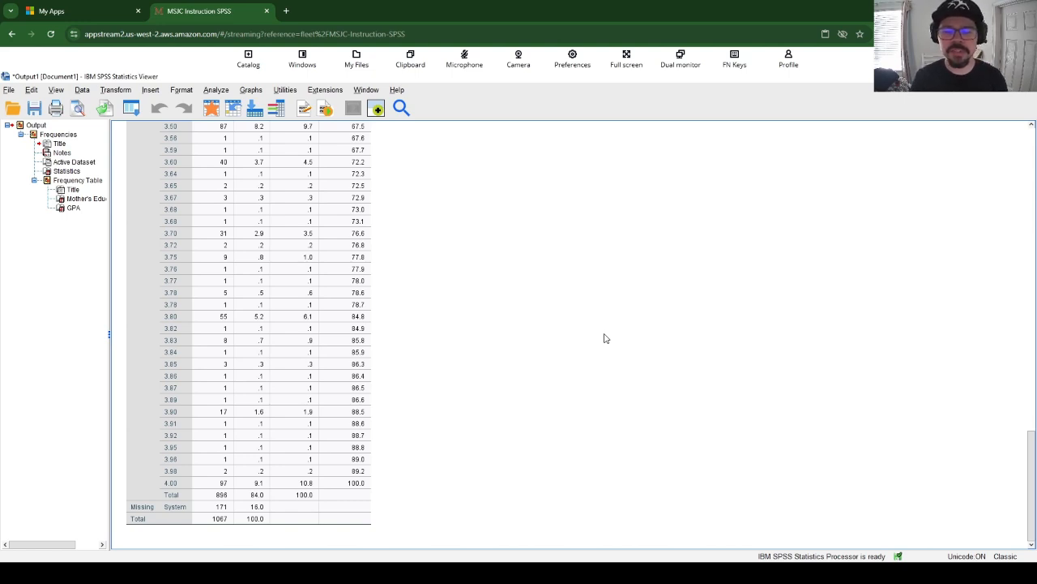
Set up a One-Way ANOVA with GPA as the dependent variable and Mother's Education Level as the factor
left_click(313, 185)
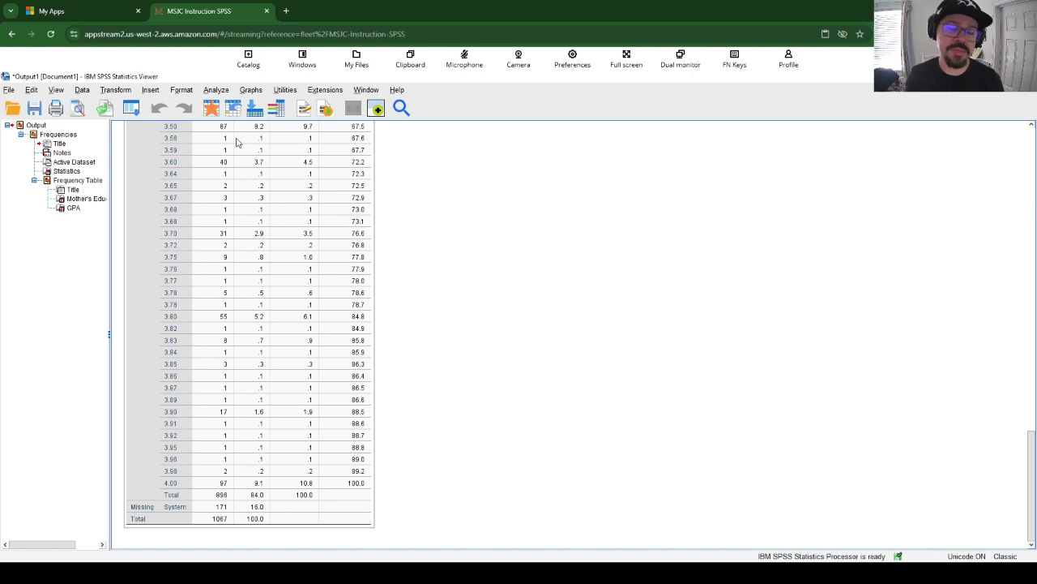
left_click(213, 90)
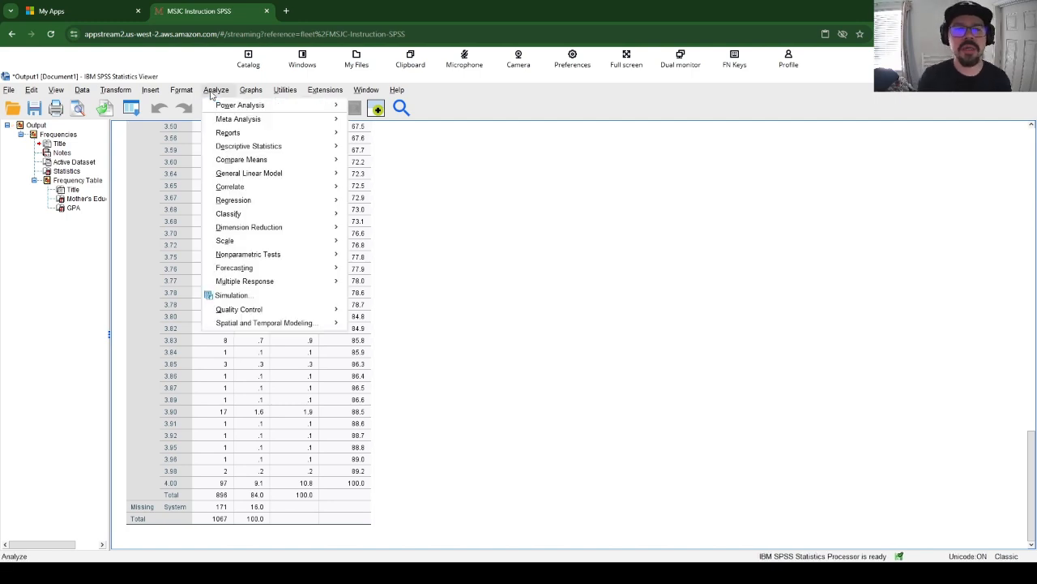
mouse_move(260, 165)
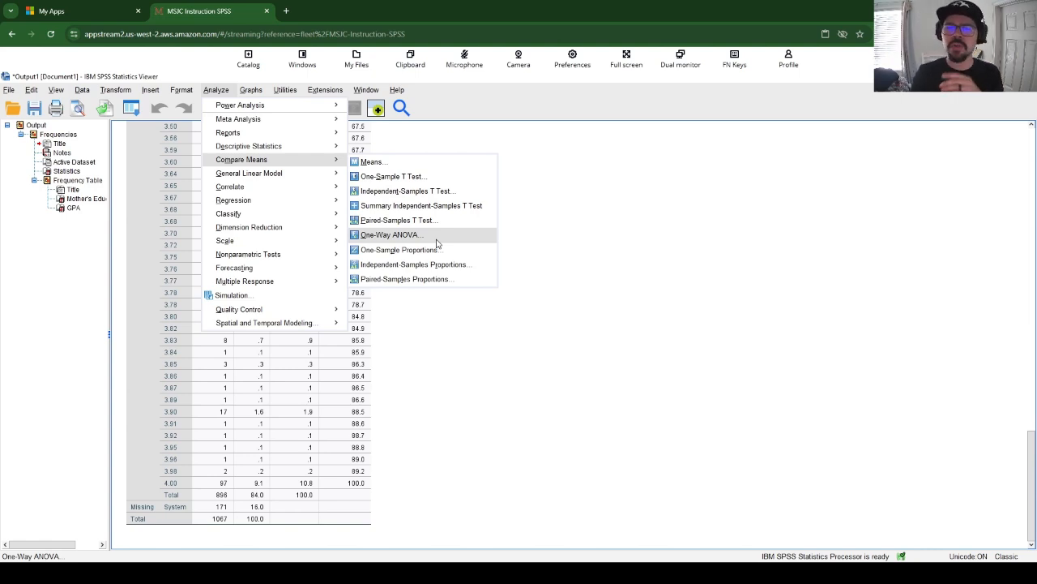
left_click(436, 240)
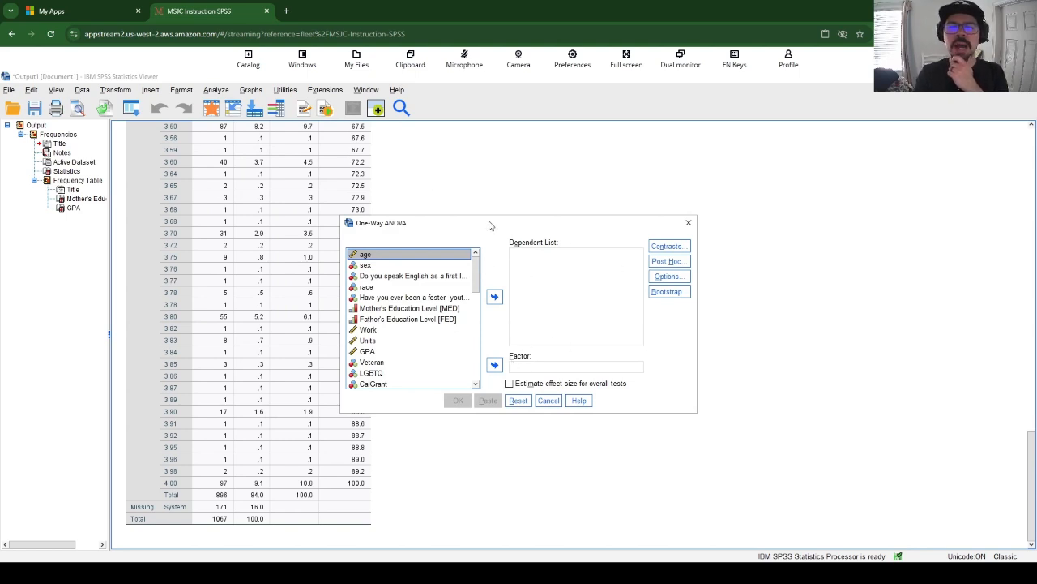
left_click_drag(491, 226, 411, 173)
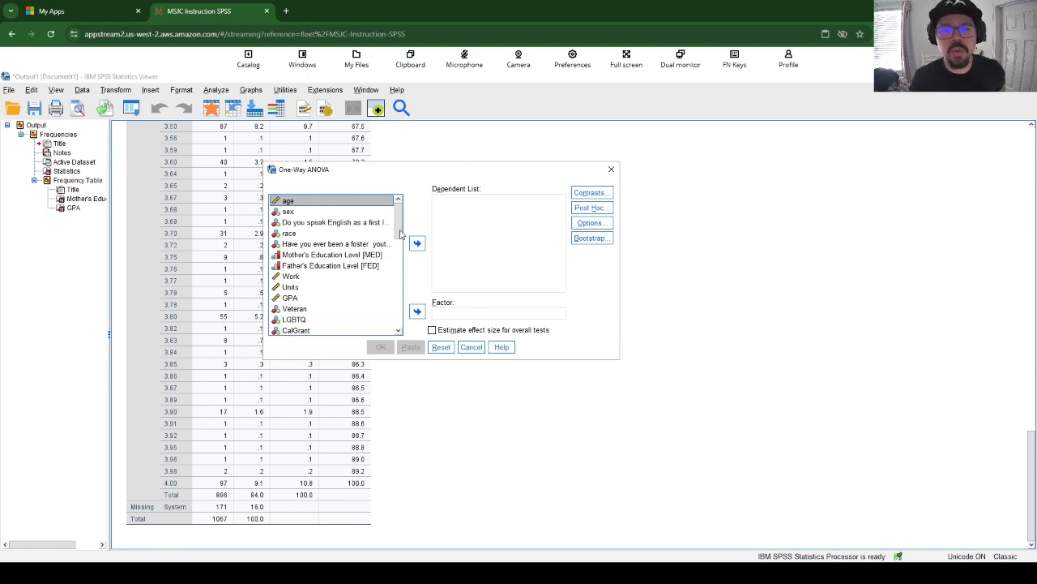
left_click(292, 299)
left_click(417, 244)
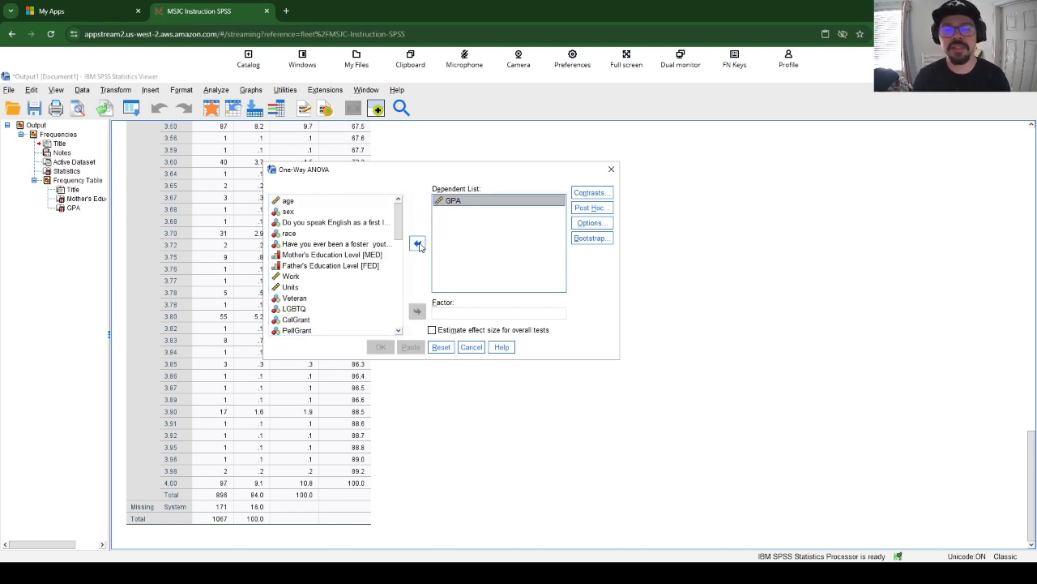
left_click(453, 315)
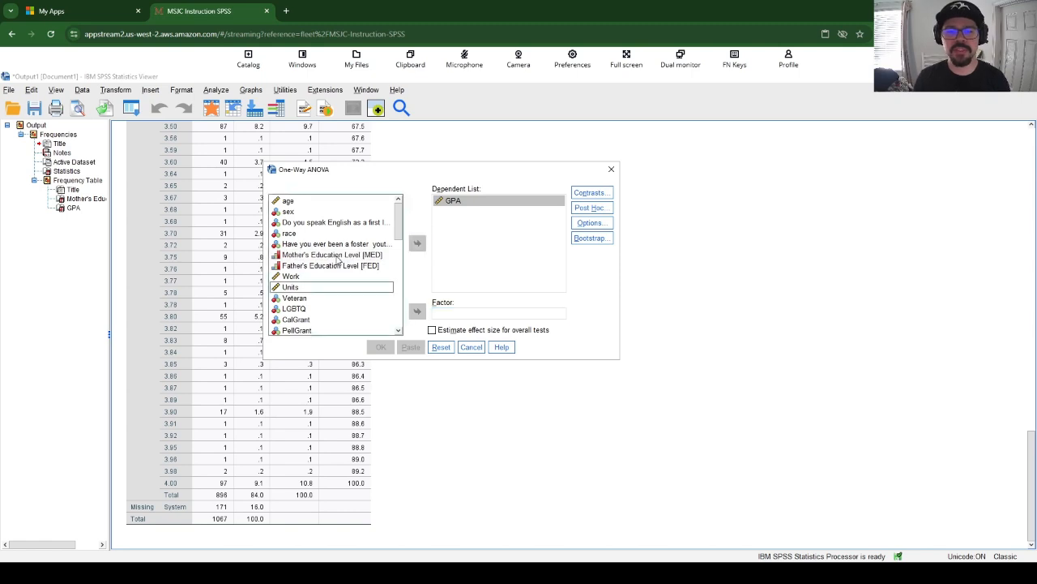
left_click(336, 256)
left_click(417, 311)
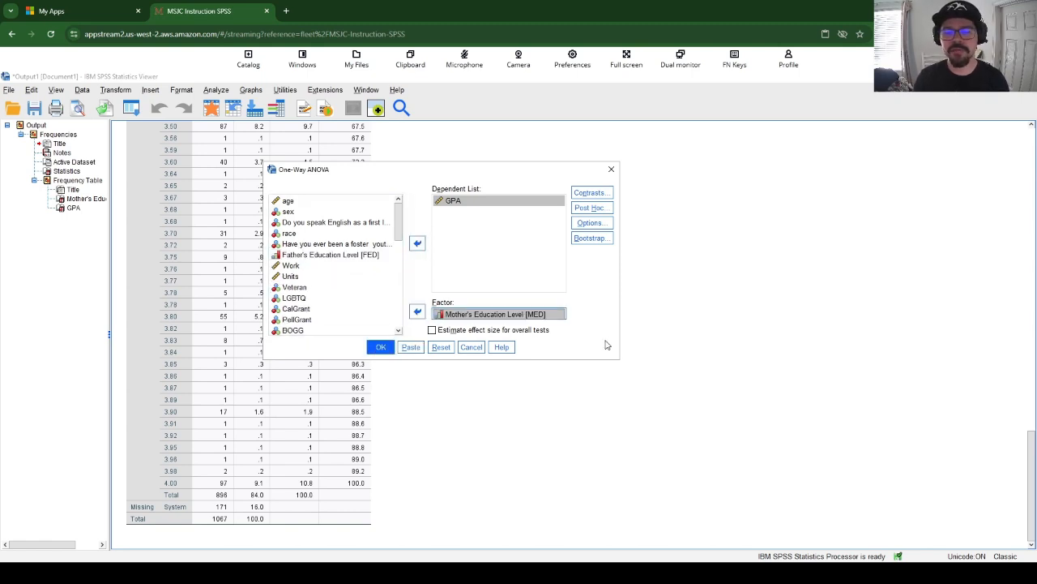